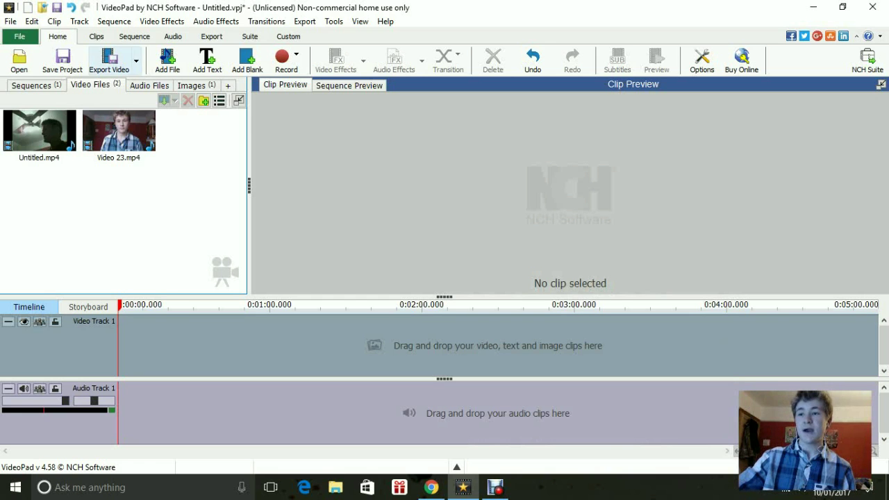
# Step: Cancel Add File and place Video 23.mp4 on Video Track 1
pyautogui.click(167, 61)
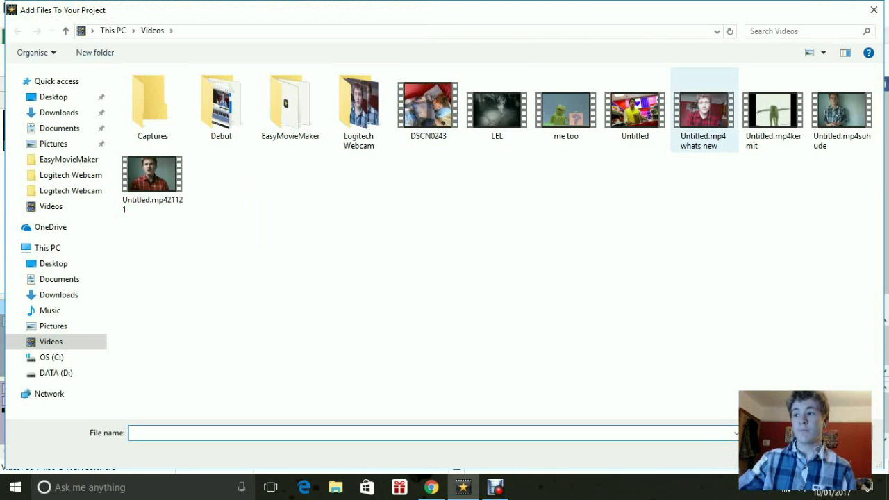
pyautogui.click(874, 10)
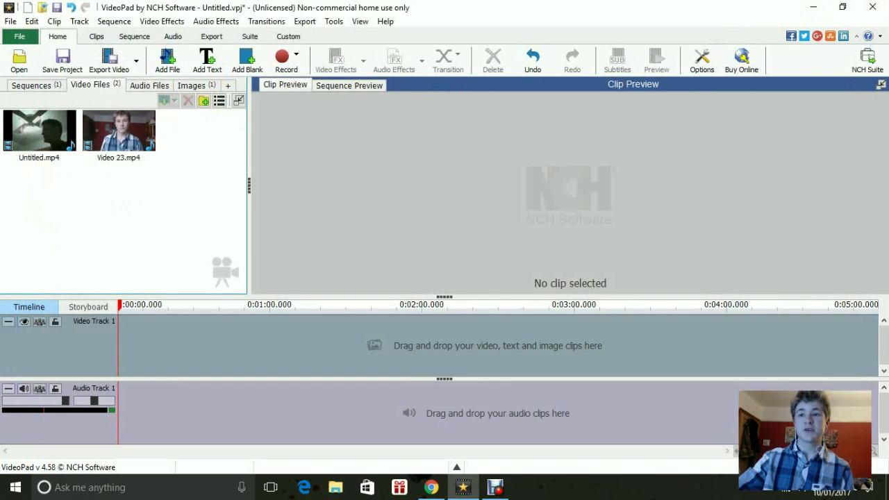
pyautogui.moveTo(118, 132)
pyautogui.mouseDown()
pyautogui.moveTo(179, 357)
pyautogui.moveTo(167, 347)
pyautogui.mouseUp()
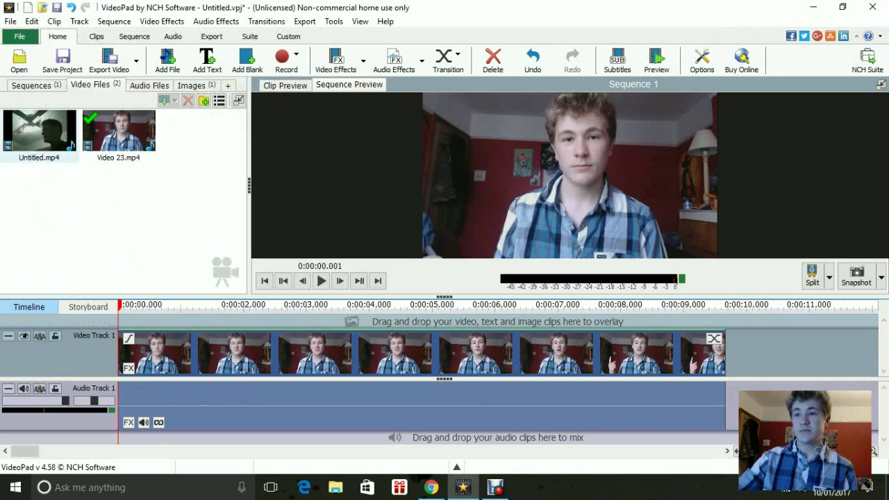
# Step: Place Untitled.mp4 on the overlay track and trim its end to about 2.4 s
pyautogui.moveTo(38, 132)
pyautogui.mouseDown()
pyautogui.moveTo(240, 306)
pyautogui.moveTo(208, 350)
pyautogui.moveTo(185, 325)
pyautogui.mouseUp()
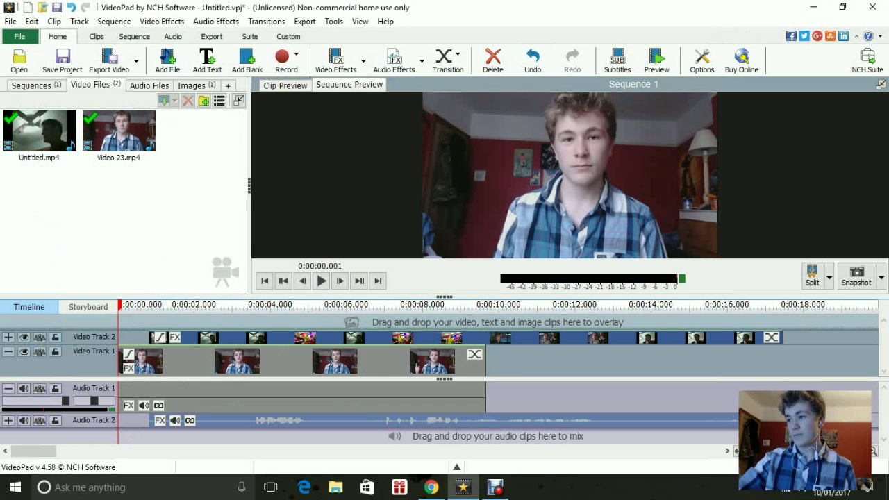
pyautogui.moveTo(782, 338); pyautogui.dragTo(393, 379)
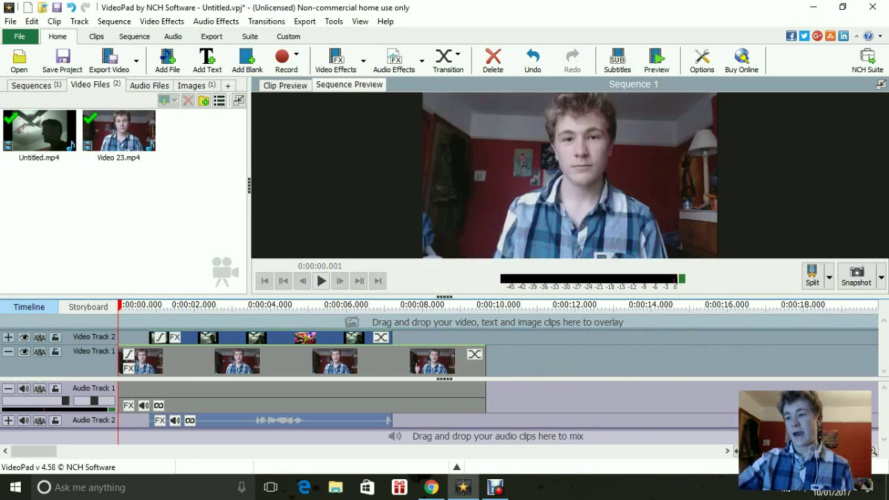
pyautogui.moveTo(391, 338); pyautogui.dragTo(211, 337)
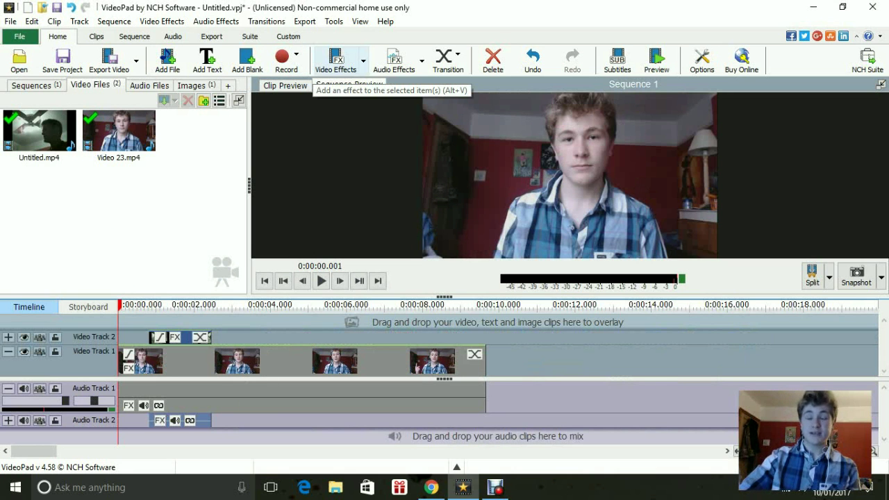
# Step: Apply a Scale effect of 0.30 to the overlay clip and save it as a template
pyautogui.click(337, 66)
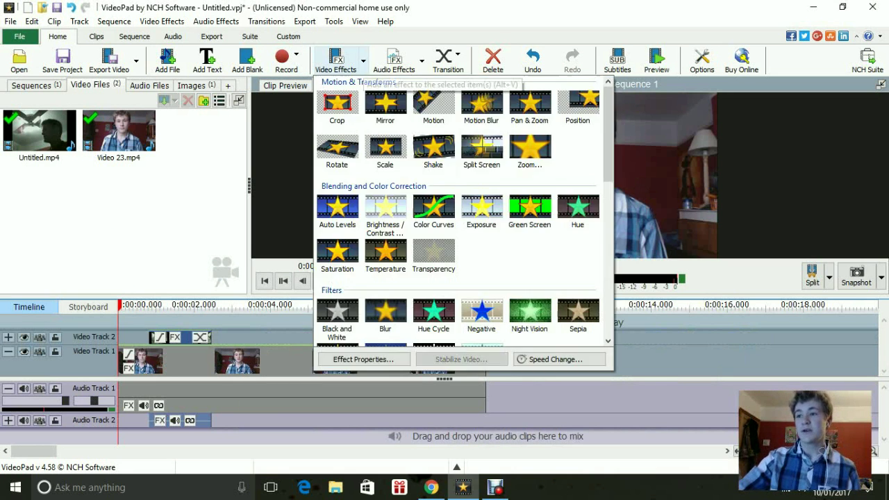
pyautogui.click(385, 147)
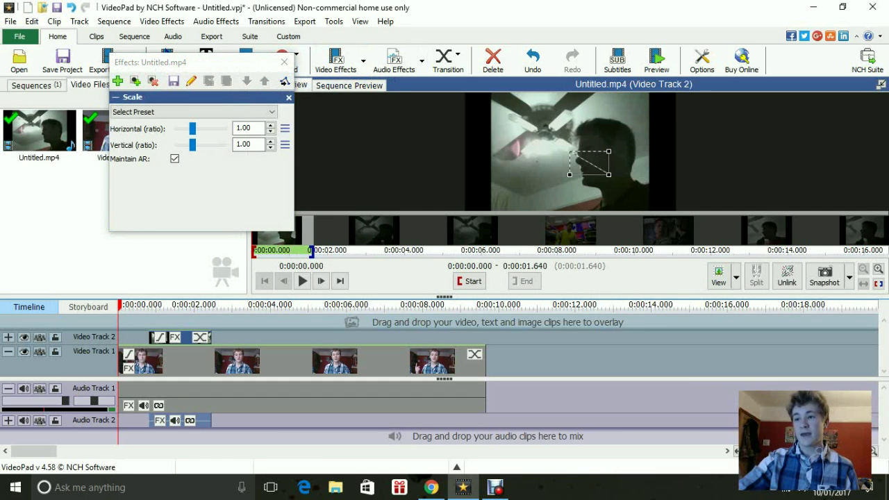
pyautogui.moveTo(192, 145); pyautogui.dragTo(181, 145)
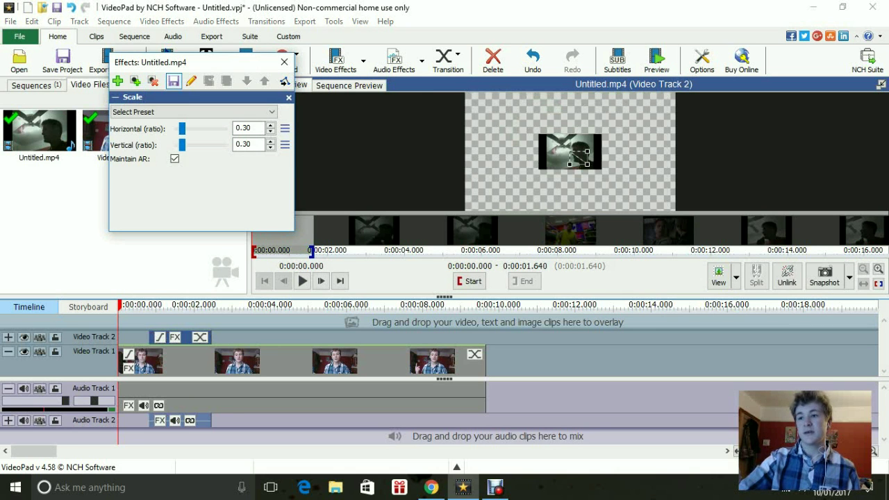
pyautogui.click(174, 81)
pyautogui.click(424, 266)
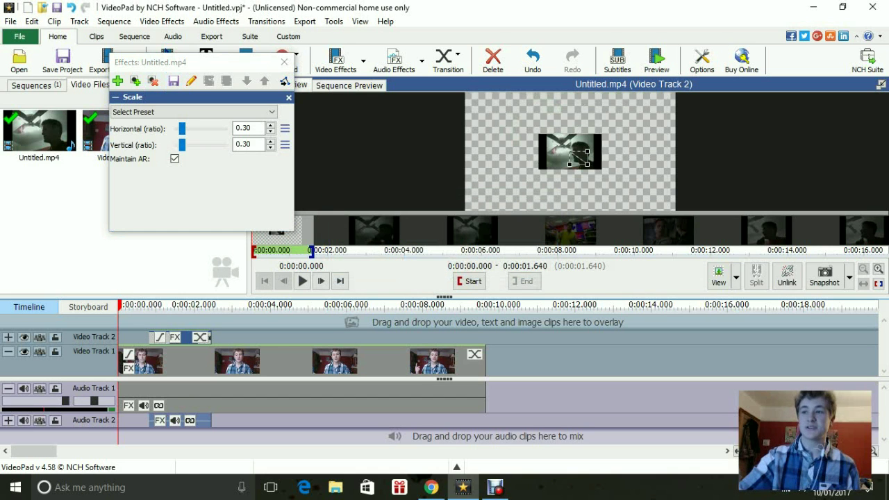
pyautogui.click(284, 62)
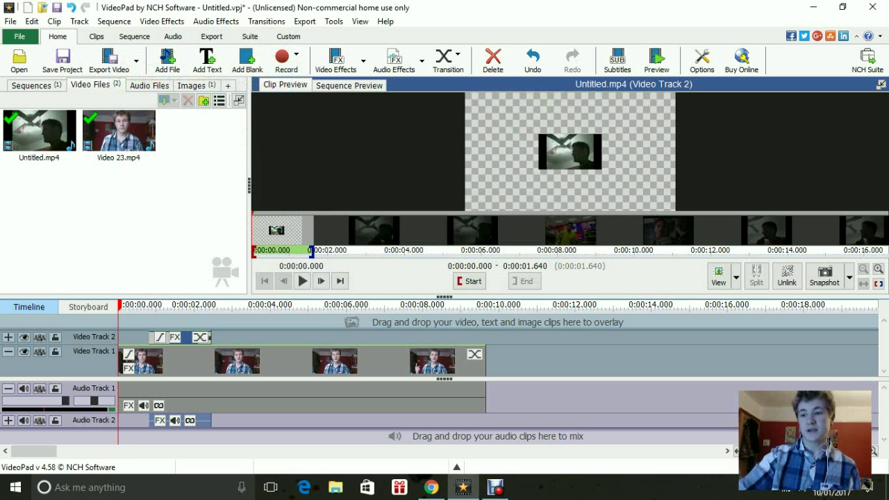
# Step: Scrub the sequence preview to check the small picture-in-picture overlay
pyautogui.click(123, 305)
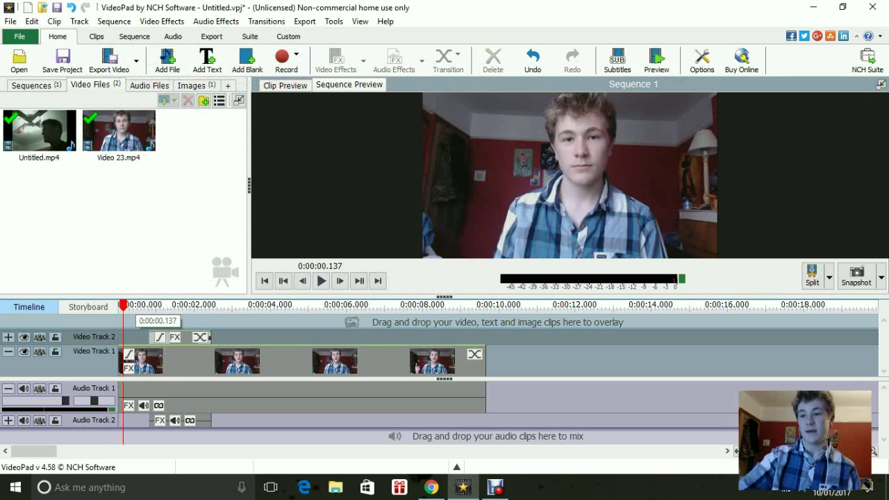
pyautogui.moveTo(123, 305); pyautogui.dragTo(165, 305)
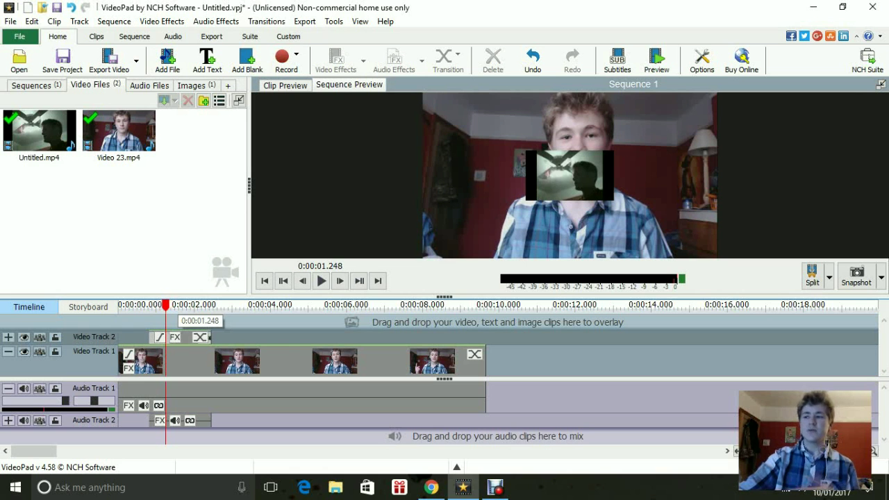
pyautogui.moveTo(165, 306); pyautogui.dragTo(162, 312)
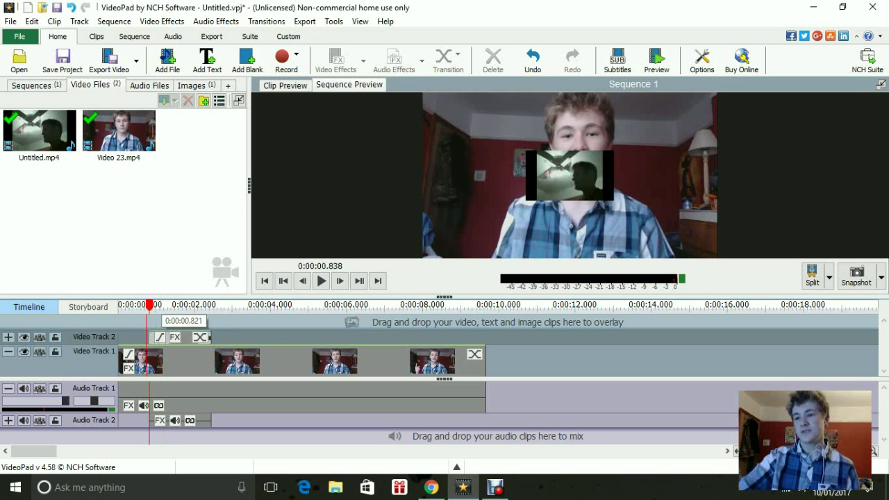
# Step: Add a Position effect moving the overlay clip up-left to about -21.36/-8.29
pyautogui.click(166, 338)
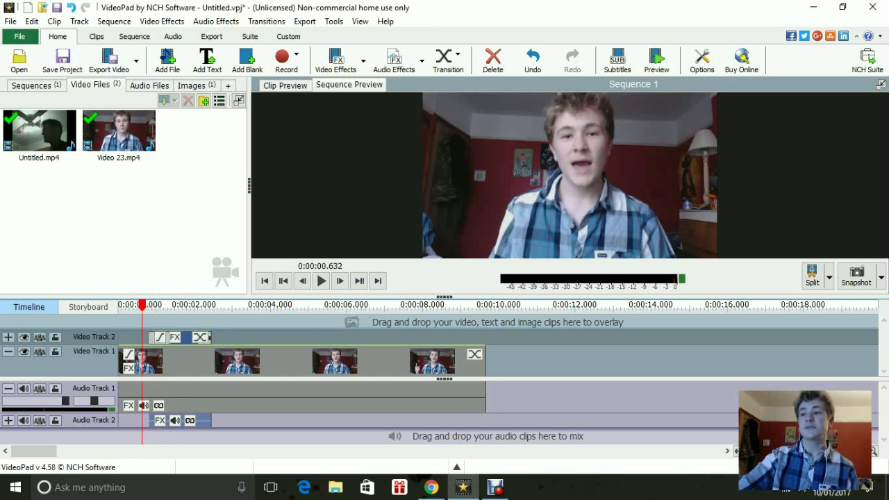
pyautogui.click(336, 61)
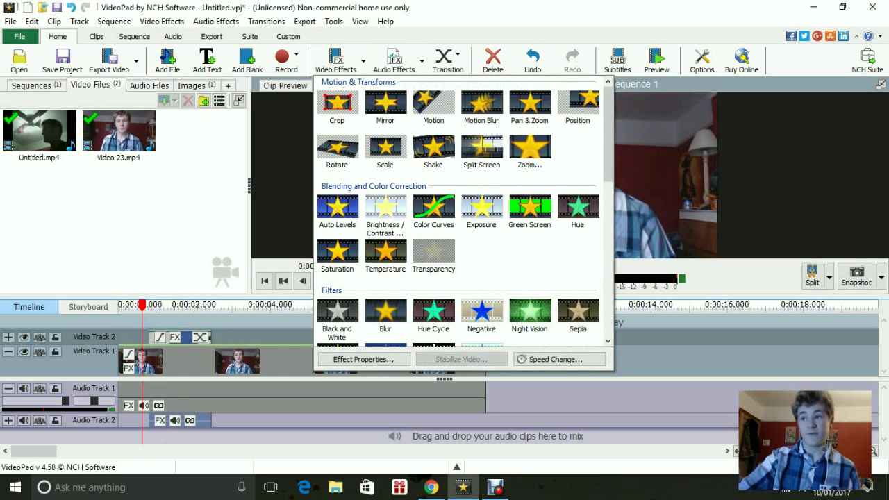
pyautogui.click(578, 105)
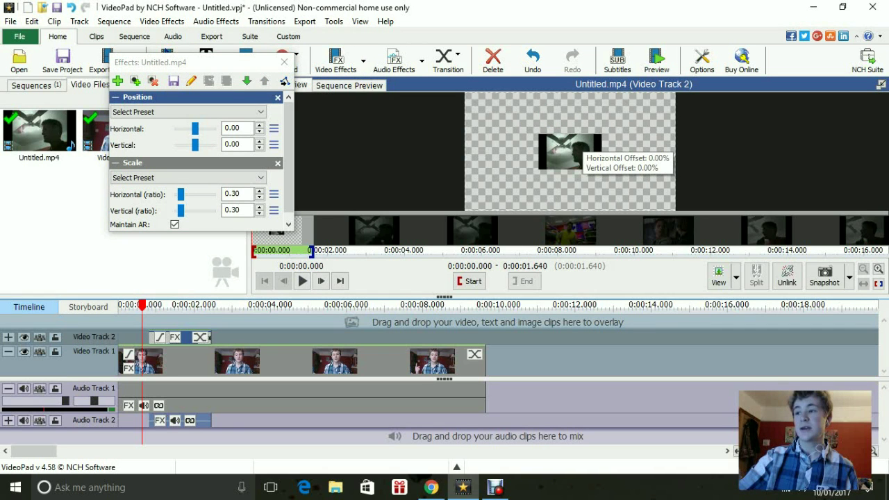
pyautogui.moveTo(581, 151)
pyautogui.mouseDown()
pyautogui.moveTo(504, 136)
pyautogui.moveTo(534, 140)
pyautogui.moveTo(526, 143)
pyautogui.mouseUp()
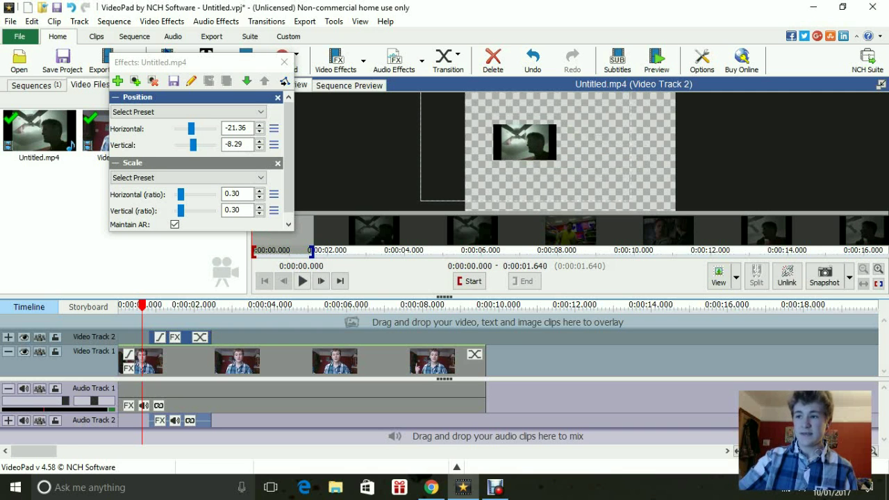
pyautogui.click(174, 81)
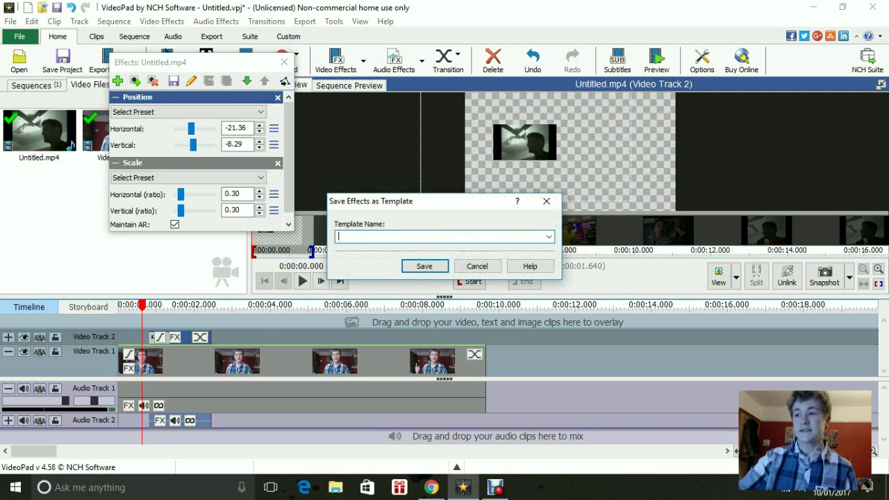
pyautogui.click(476, 265)
pyautogui.click(284, 62)
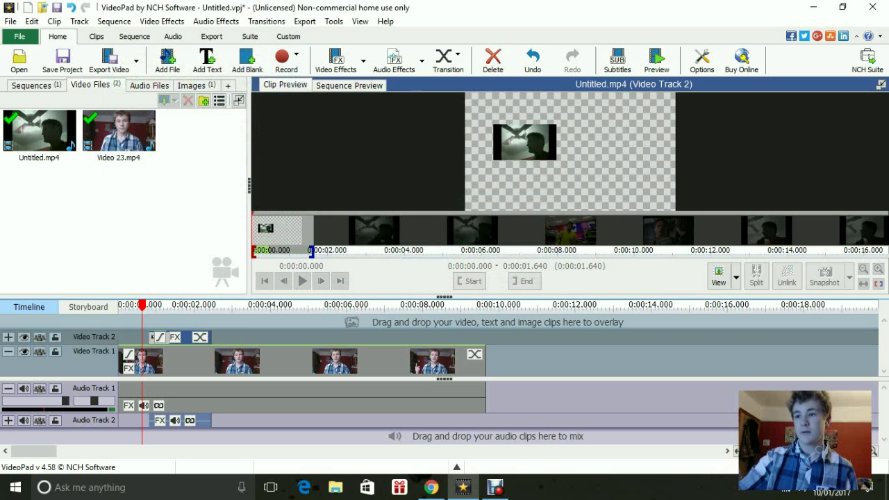
# Step: Play the sequence to check the positioned overlay
pyautogui.click(148, 334)
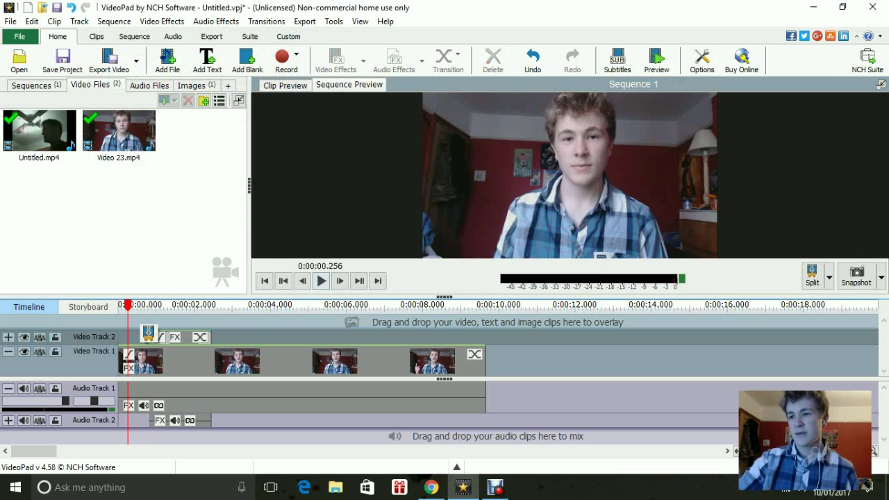
pyautogui.click(321, 280)
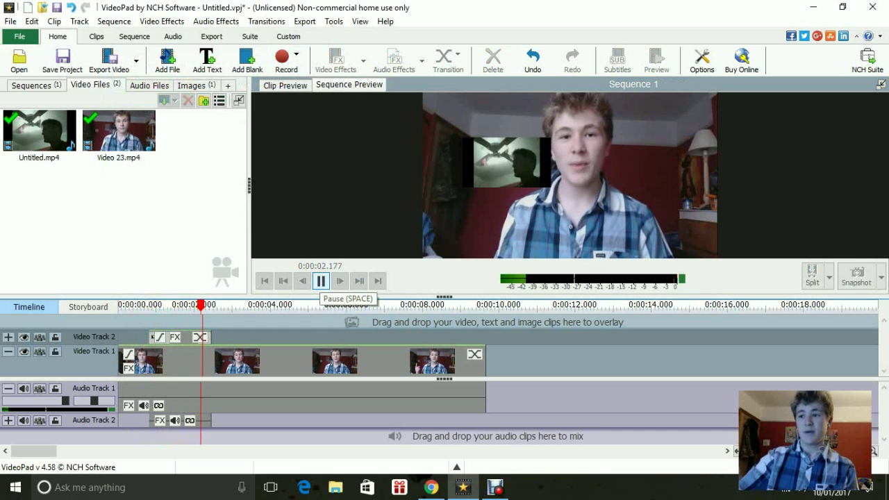
pyautogui.click(321, 281)
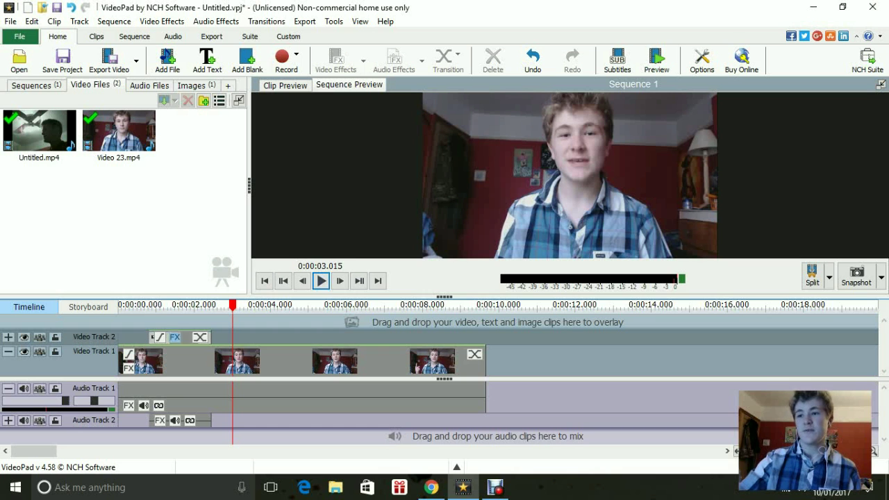
# Step: Delete the Untitled overlay clip from Video Track 2 and add an empty text clip
pyautogui.click(187, 338)
pyautogui.rightClick(187, 339)
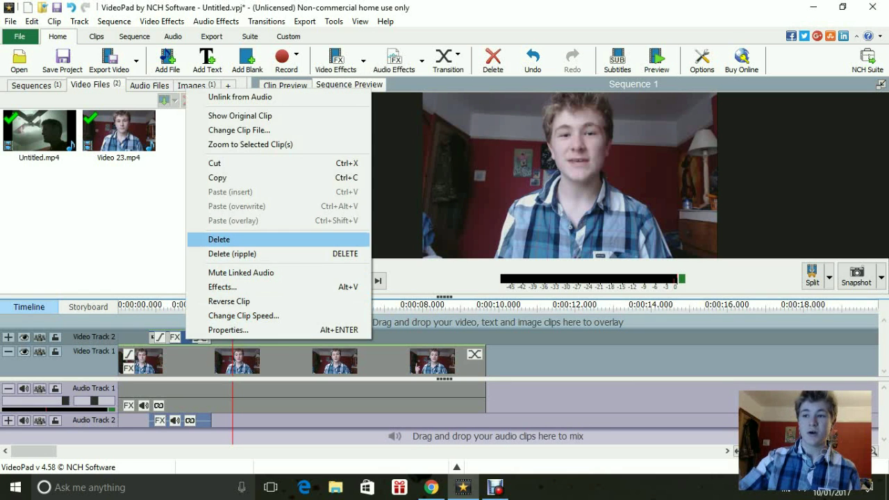
pyautogui.click(218, 240)
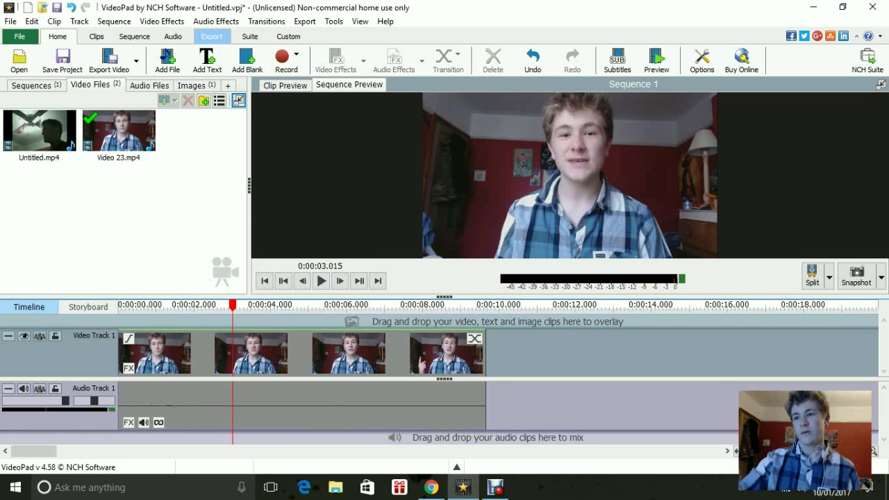
pyautogui.click(206, 59)
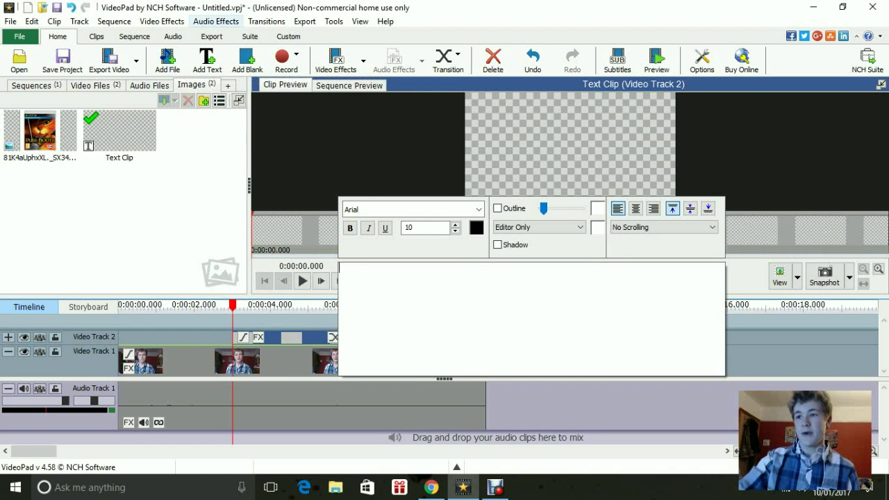
# Step: Add unnamed.png from the Pictures folder to the Images bin
pyautogui.click(168, 59)
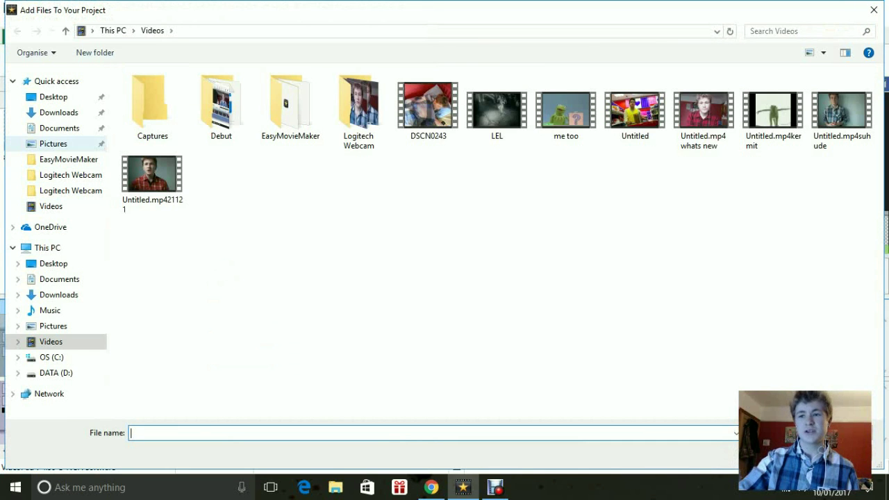
pyautogui.click(52, 143)
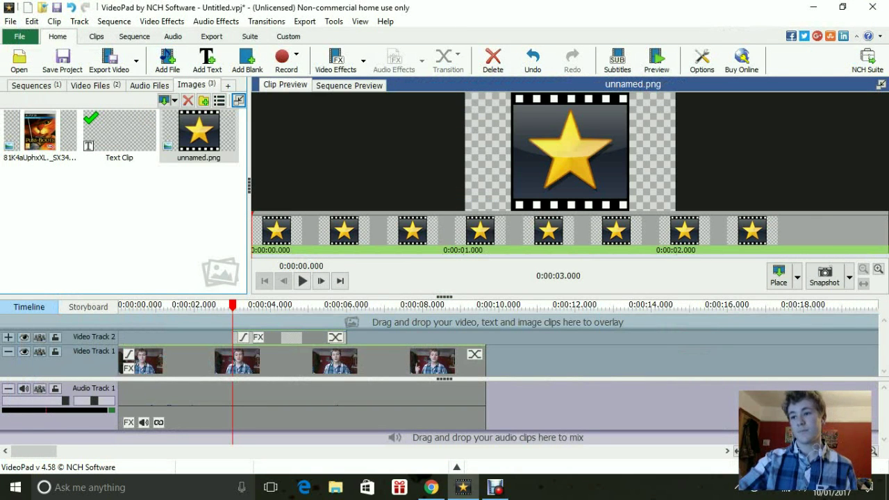
# Step: Place unnamed.png on Video Track 2 at the start of the webcam video
pyautogui.moveTo(198, 132)
pyautogui.mouseDown()
pyautogui.moveTo(222, 376)
pyautogui.moveTo(125, 367)
pyautogui.mouseUp()
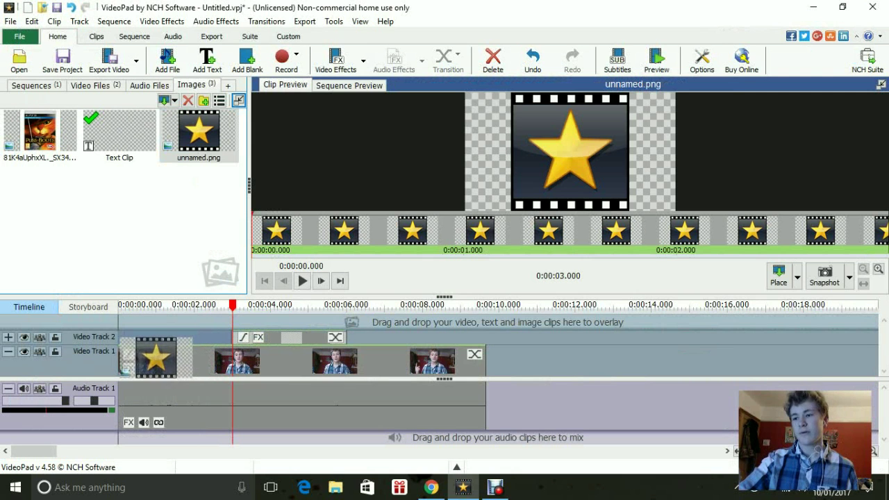
pyautogui.moveTo(125, 367); pyautogui.dragTo(129, 340)
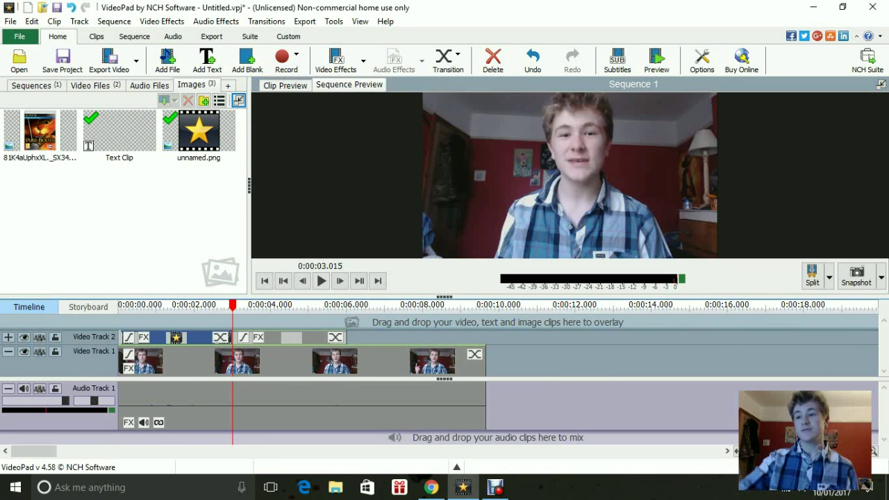
pyautogui.moveTo(233, 306)
pyautogui.mouseDown()
pyautogui.moveTo(269, 305)
pyautogui.moveTo(201, 309)
pyautogui.mouseUp()
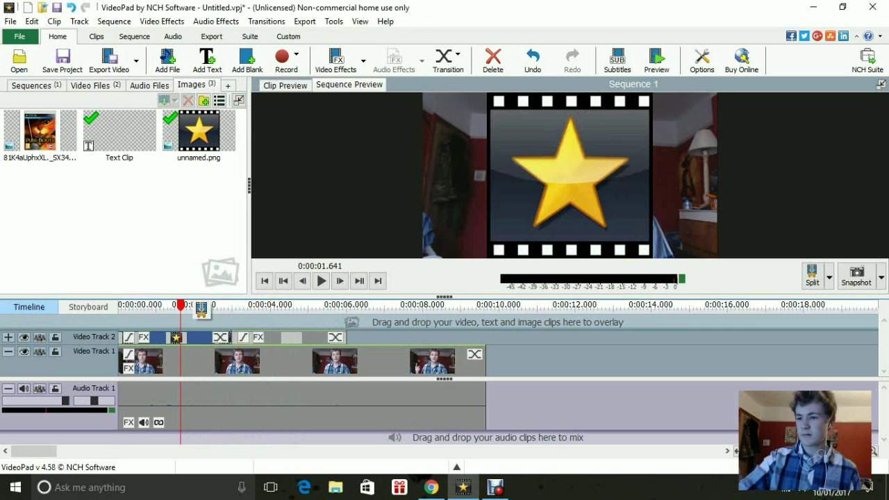
# Step: Delete the old text clip and shift the star clip slightly later
pyautogui.click(278, 337)
pyautogui.rightClick(273, 339)
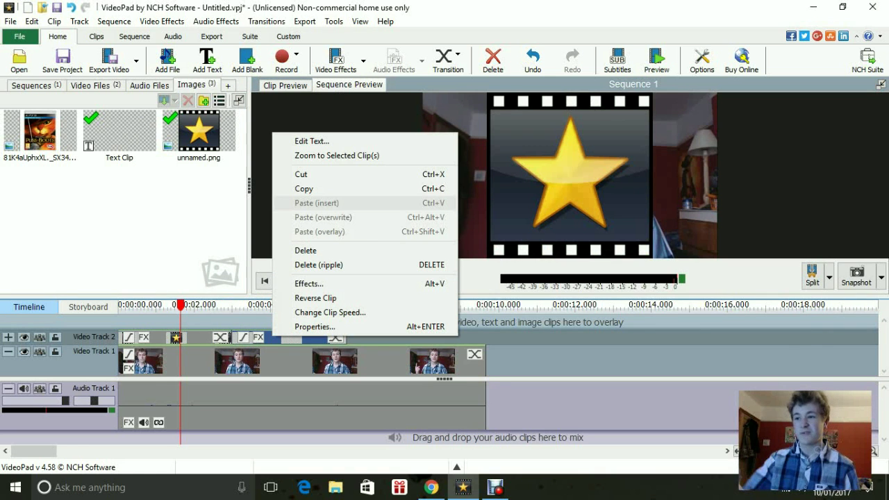
pyautogui.click(305, 250)
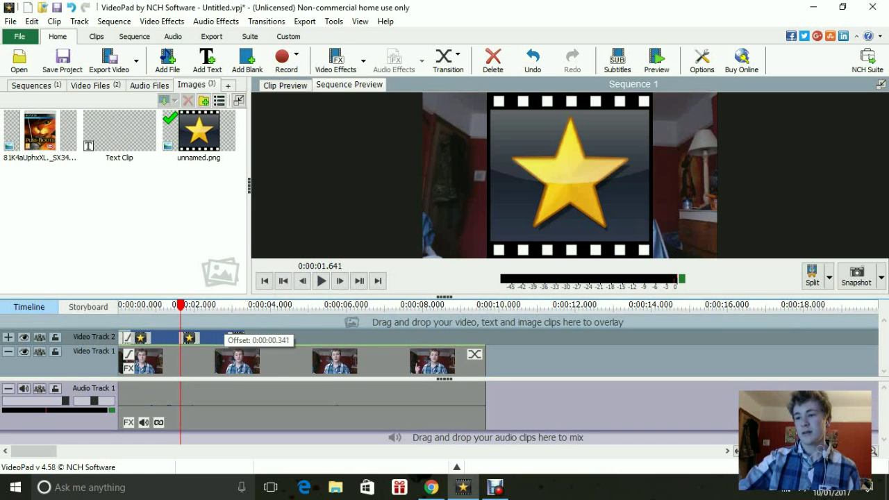
pyautogui.moveTo(220, 337); pyautogui.dragTo(231, 338)
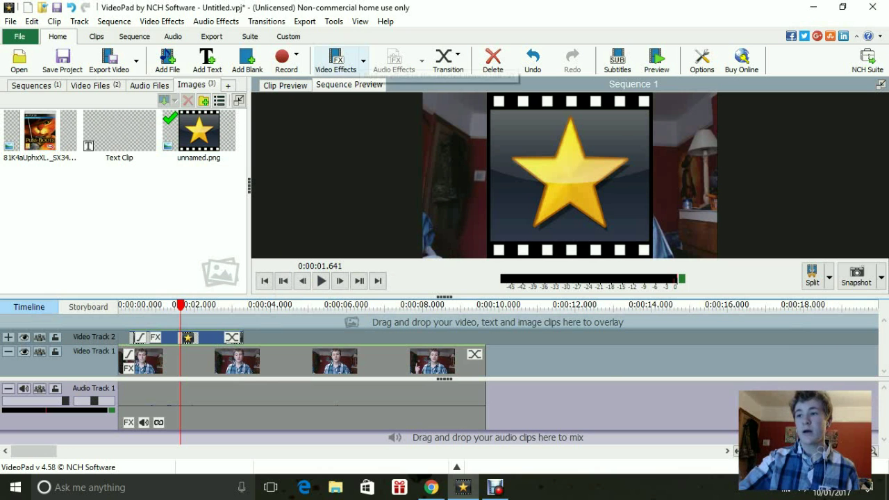
# Step: Apply a 0.39 Scale effect to the star logo clip without saving a template
pyautogui.click(351, 61)
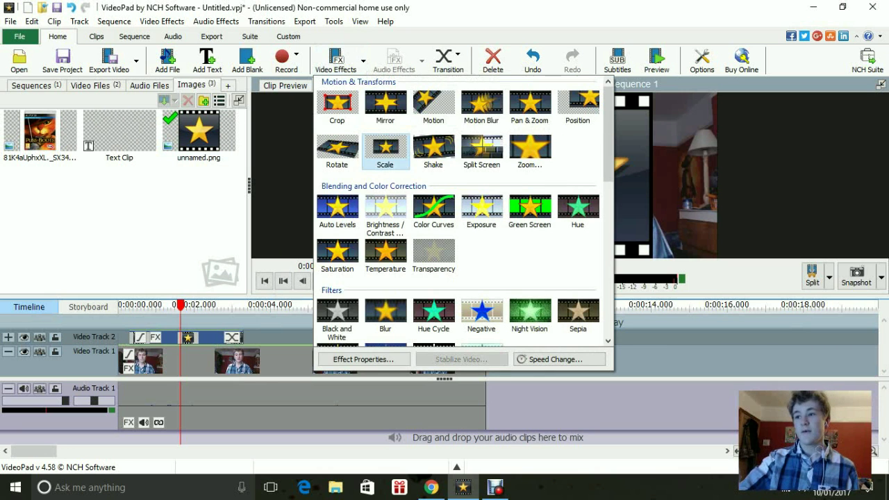
pyautogui.click(385, 147)
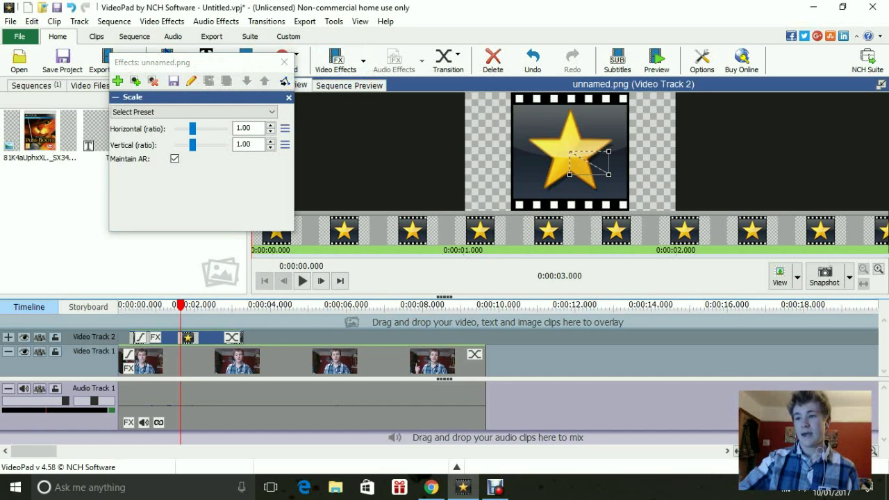
pyautogui.moveTo(192, 129); pyautogui.dragTo(182, 129)
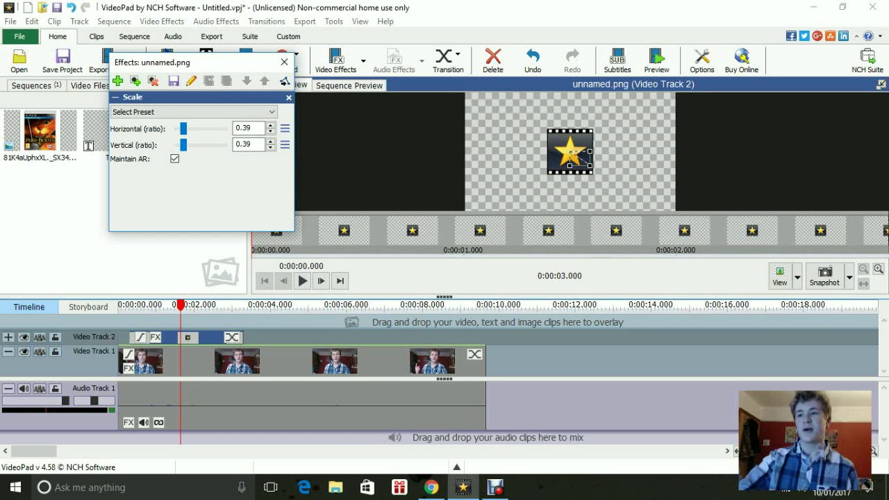
pyautogui.click(173, 81)
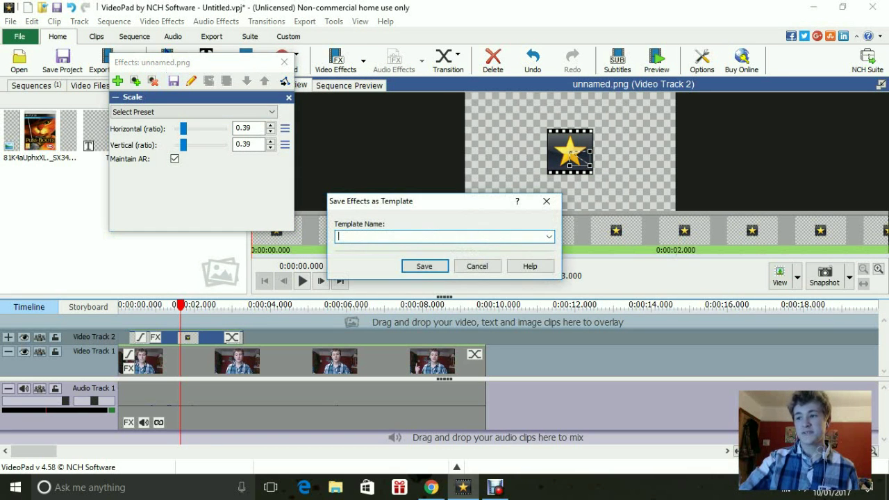
pyautogui.click(424, 266)
pyautogui.click(284, 62)
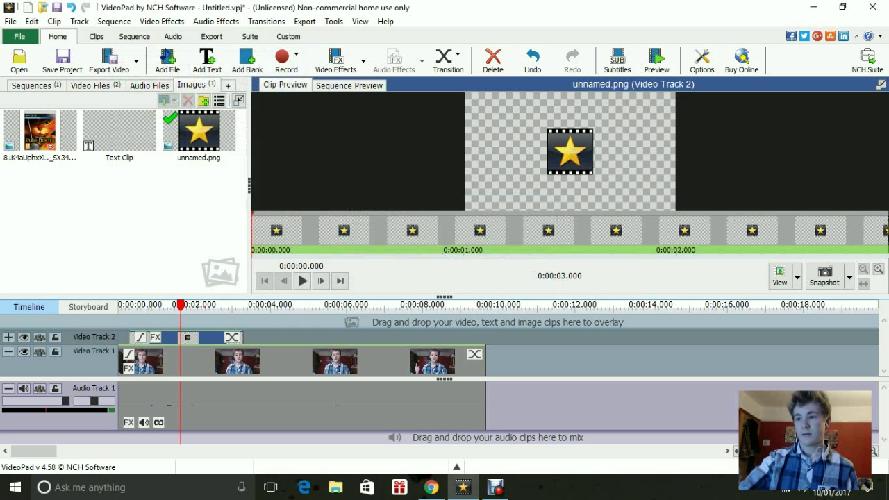
pyautogui.moveTo(180, 306); pyautogui.dragTo(141, 306)
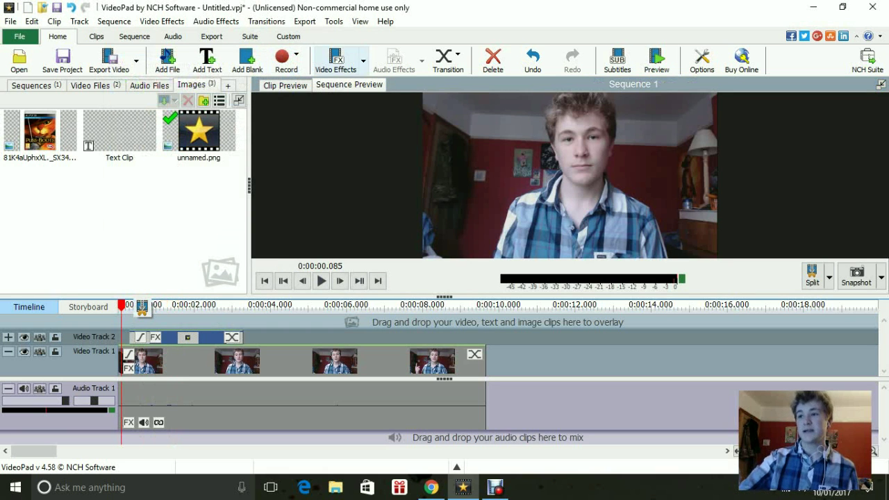
# Step: Add a Position effect offsetting the star logo to -25.70/-13.26
pyautogui.click(347, 66)
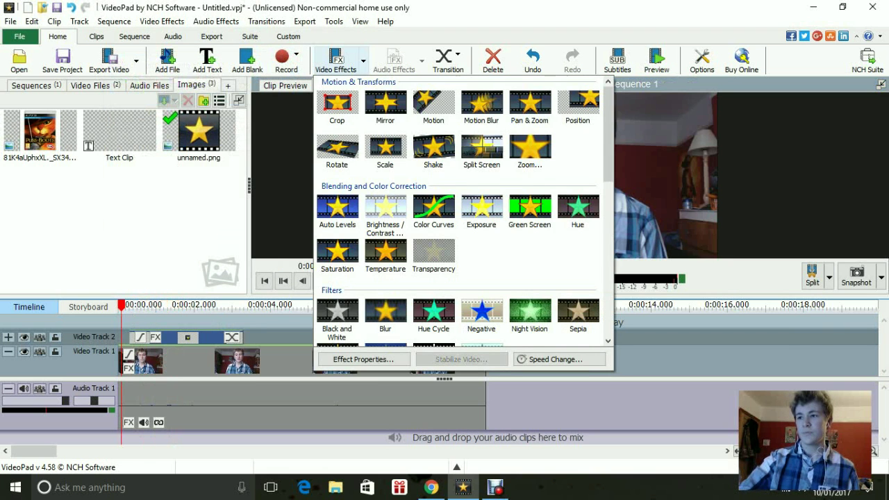
pyautogui.click(578, 104)
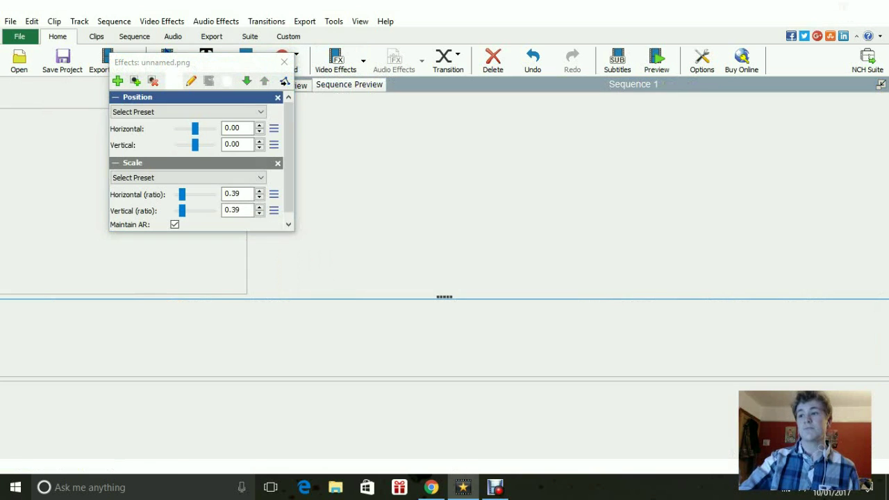
pyautogui.moveTo(564, 155); pyautogui.dragTo(521, 143)
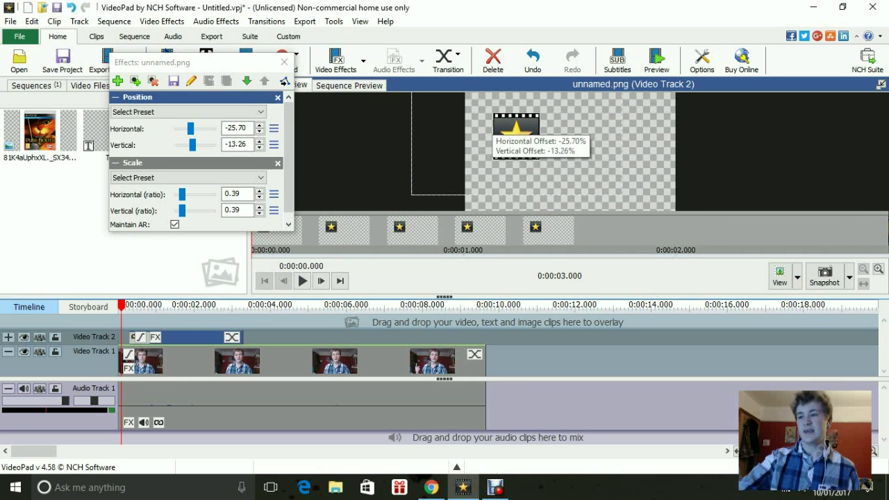
pyautogui.click(174, 80)
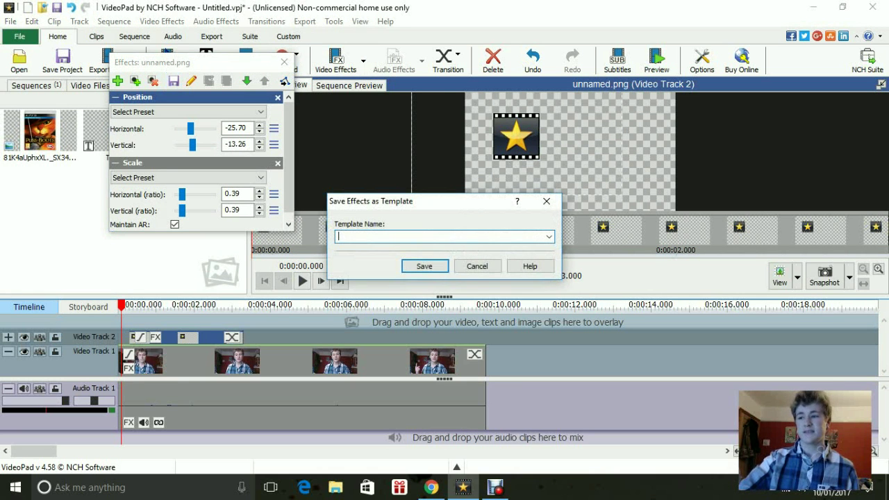
pyautogui.press('Escape')
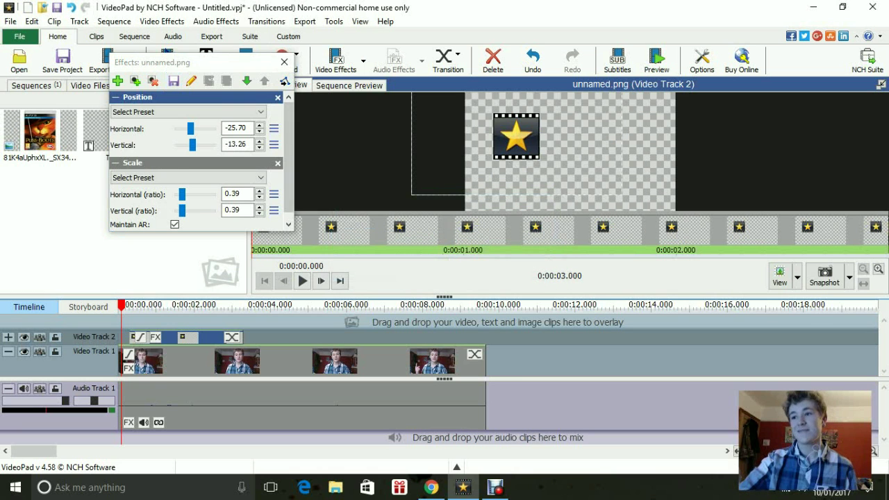
pyautogui.click(284, 62)
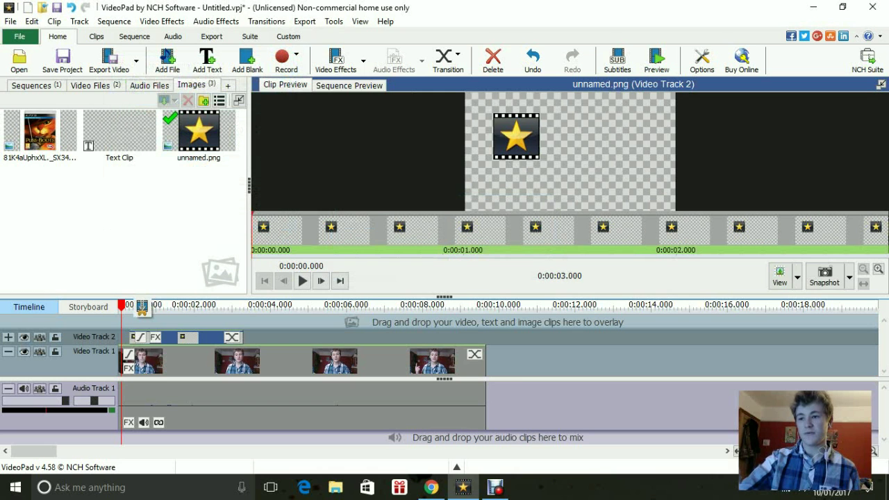
pyautogui.click(260, 306)
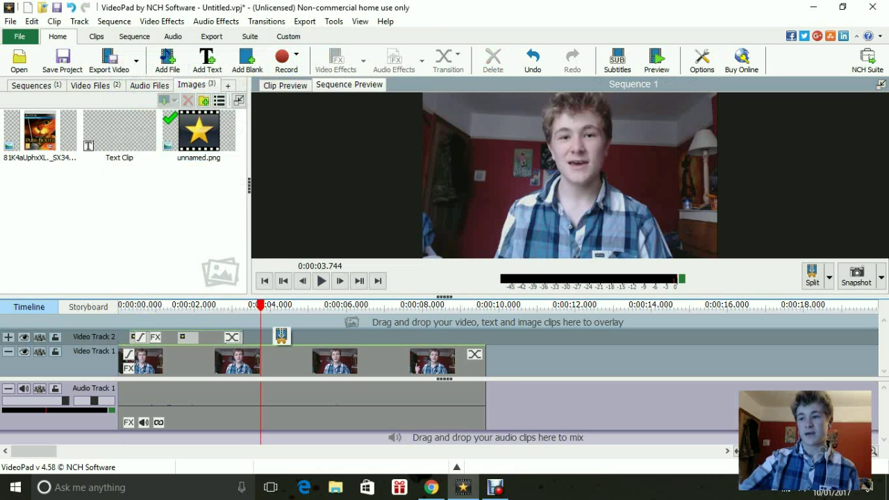
pyautogui.moveTo(282, 336); pyautogui.dragTo(142, 308)
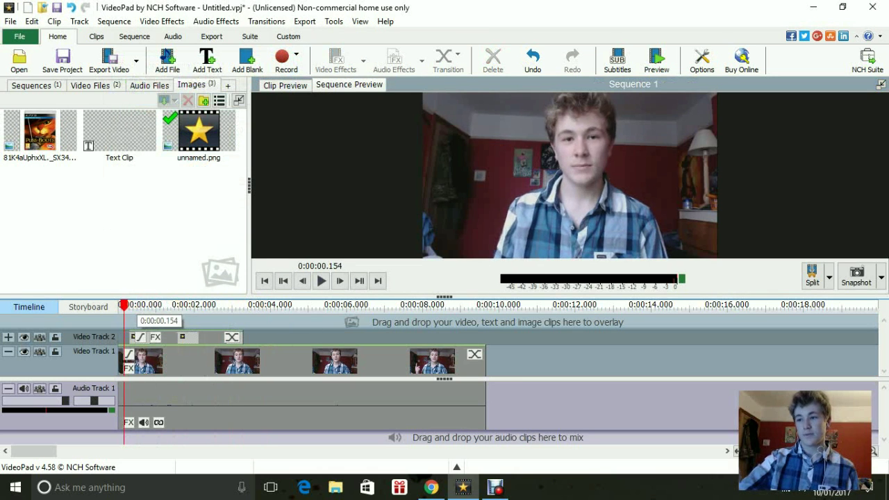
pyautogui.click(320, 281)
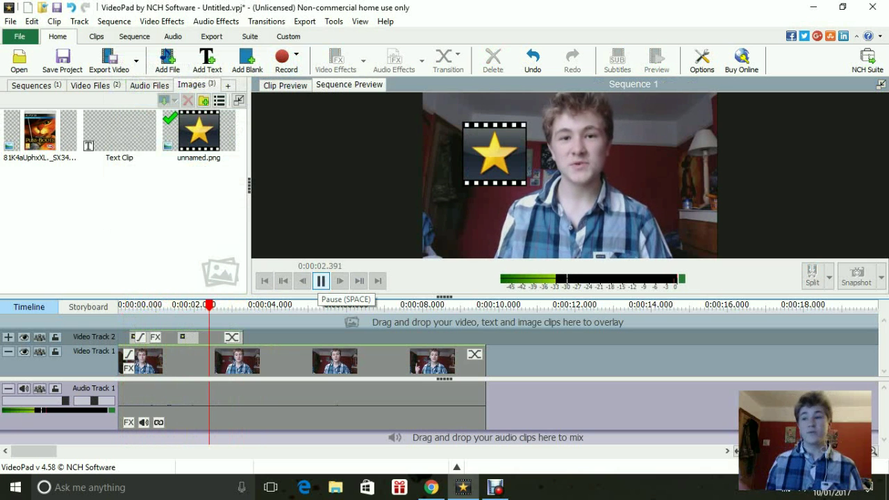
pyautogui.click(320, 281)
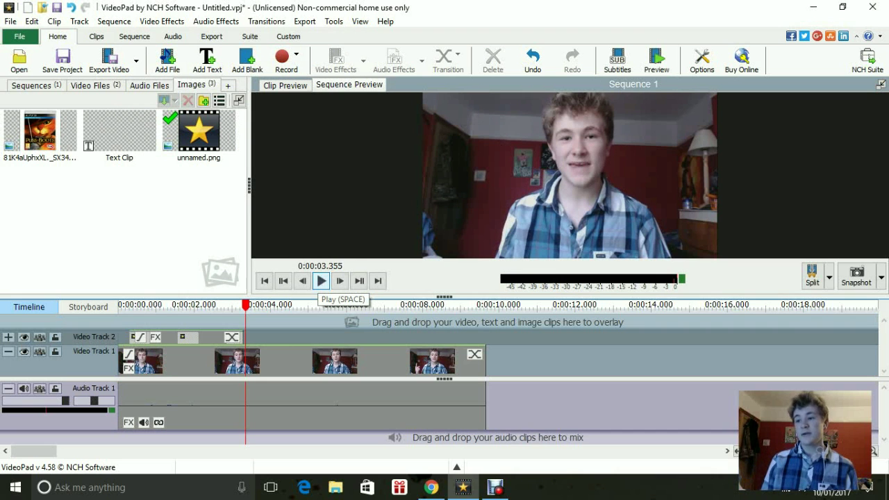